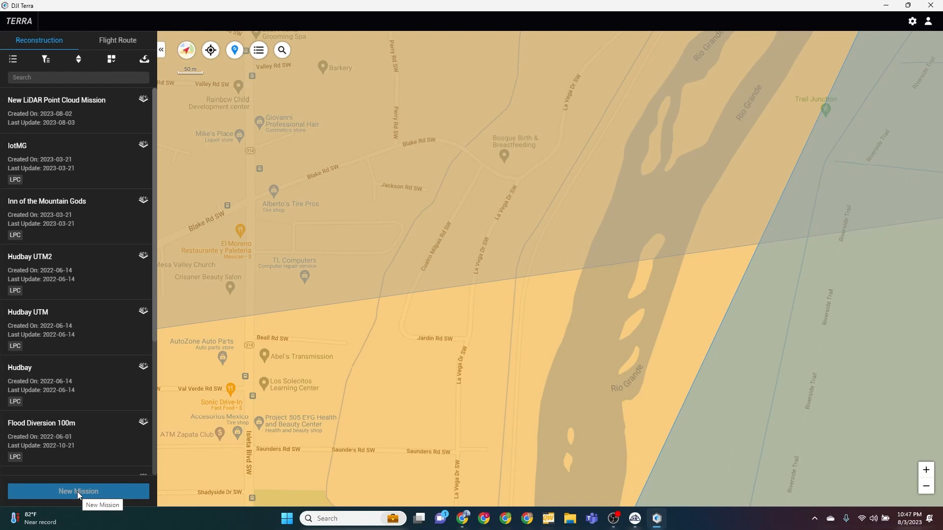
# Create a new LiDAR Point Cloud reconstruction mission named COLLEGE1
pyautogui.click(75, 491)
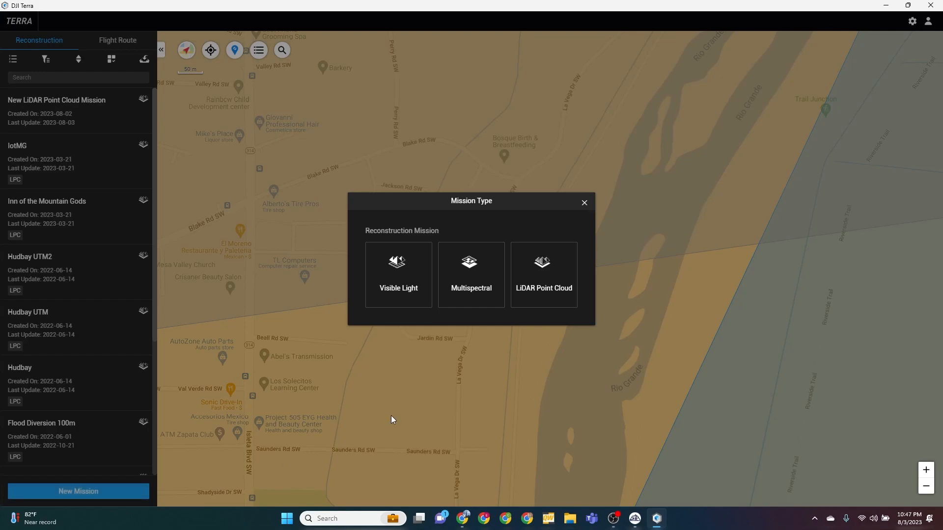
pyautogui.click(543, 267)
pyautogui.moveTo(514, 255); pyautogui.dragTo(361, 234)
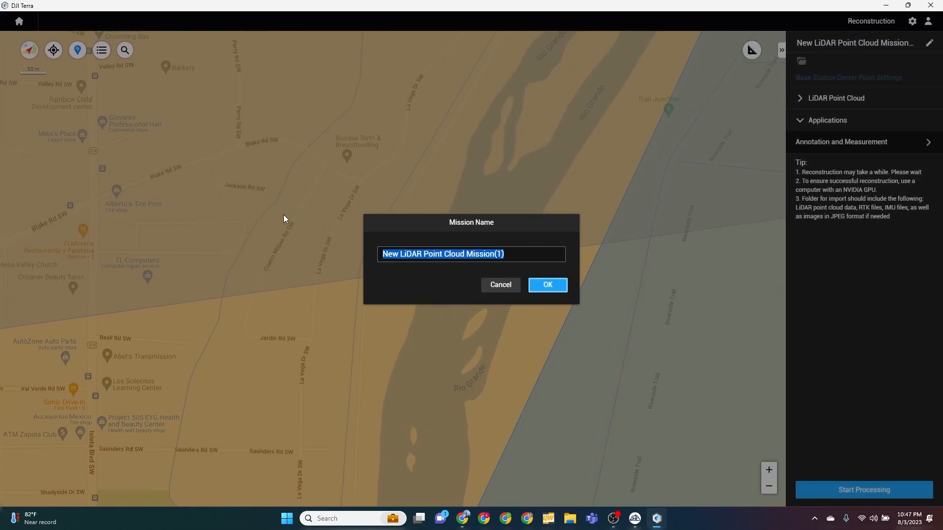
pyautogui.write('c')
pyautogui.press('BackSpace')
pyautogui.write('cO')
pyautogui.press('BackSpace')
pyautogui.press('BackSpace')
pyautogui.write('COLLE')
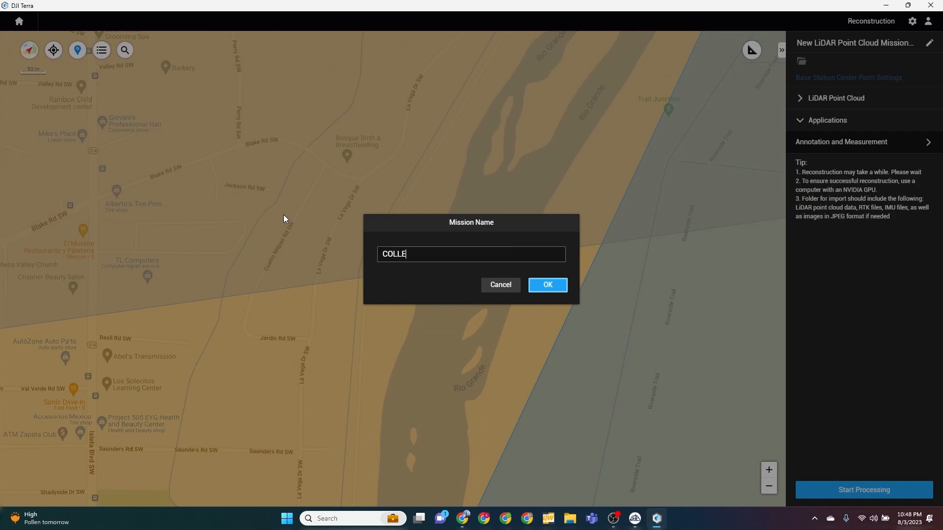
pyautogui.write('GE1')
pyautogui.click(551, 289)
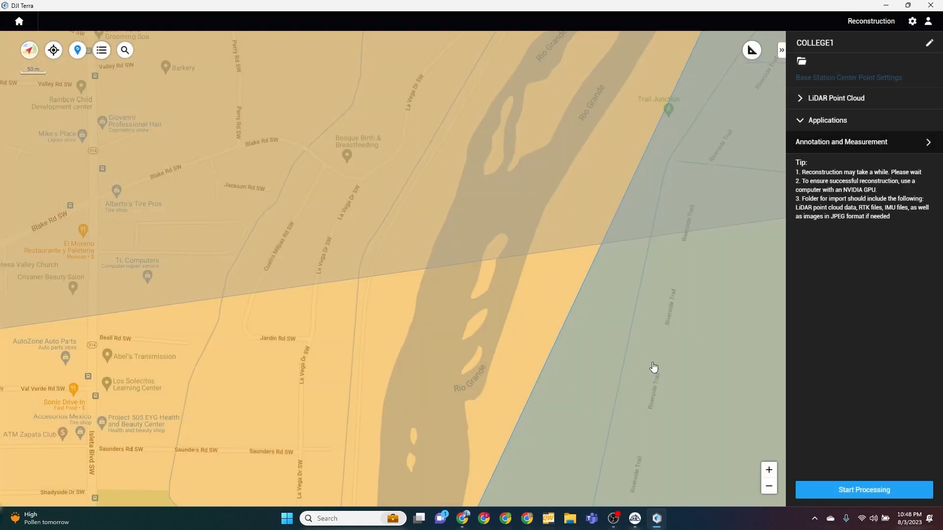
pyautogui.click(801, 63)
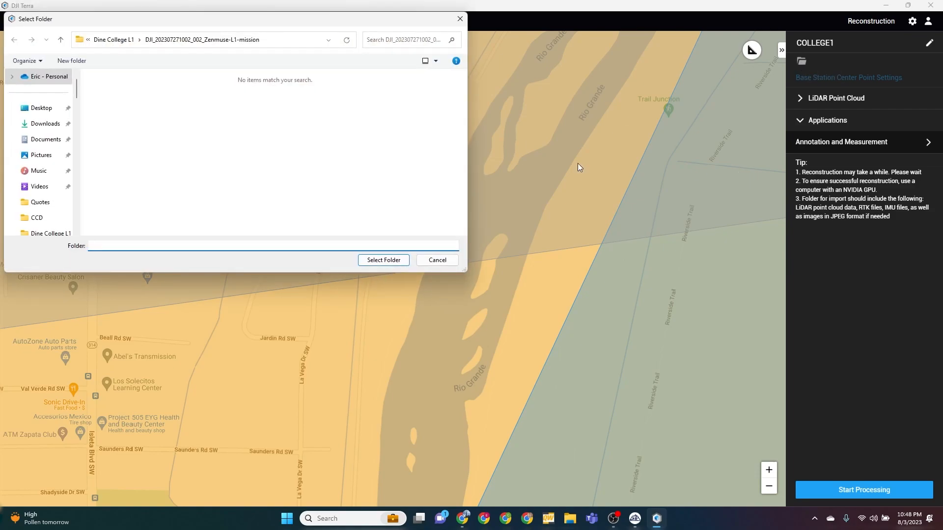
pyautogui.click(113, 39)
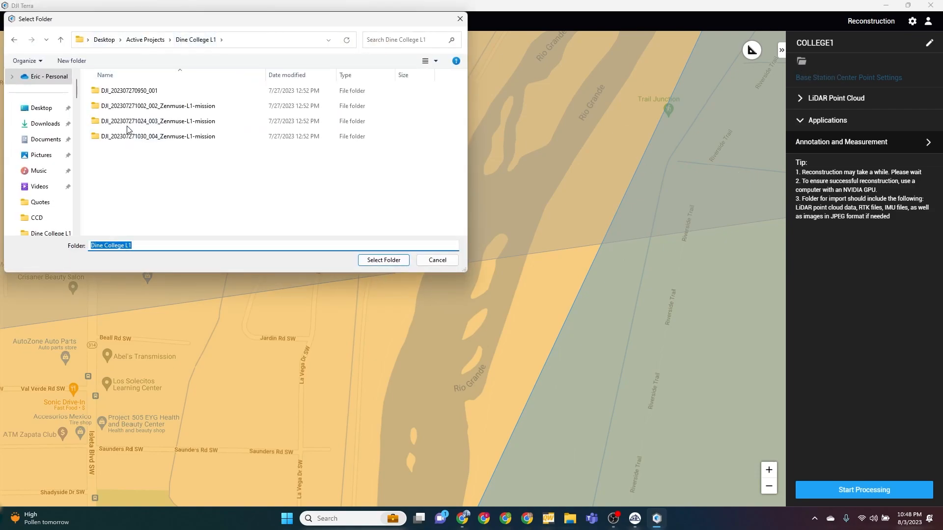
pyautogui.click(147, 105)
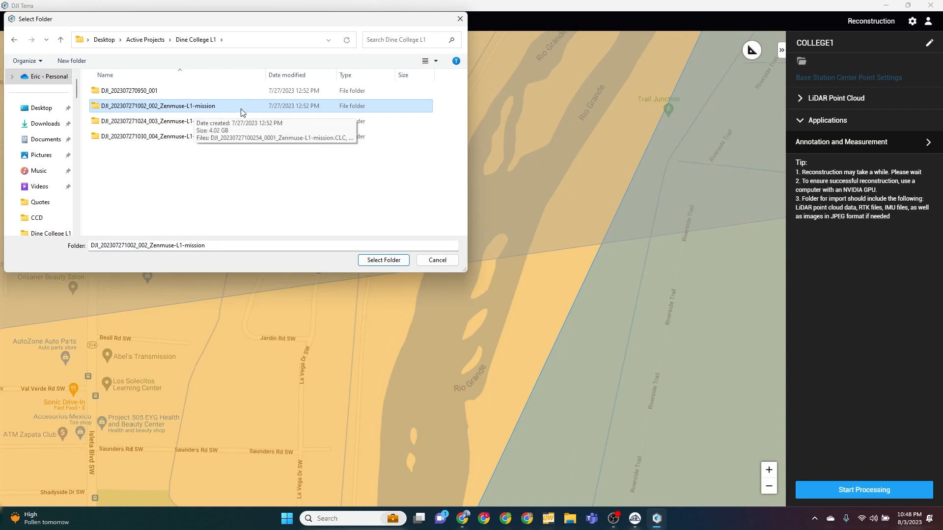
pyautogui.click(384, 260)
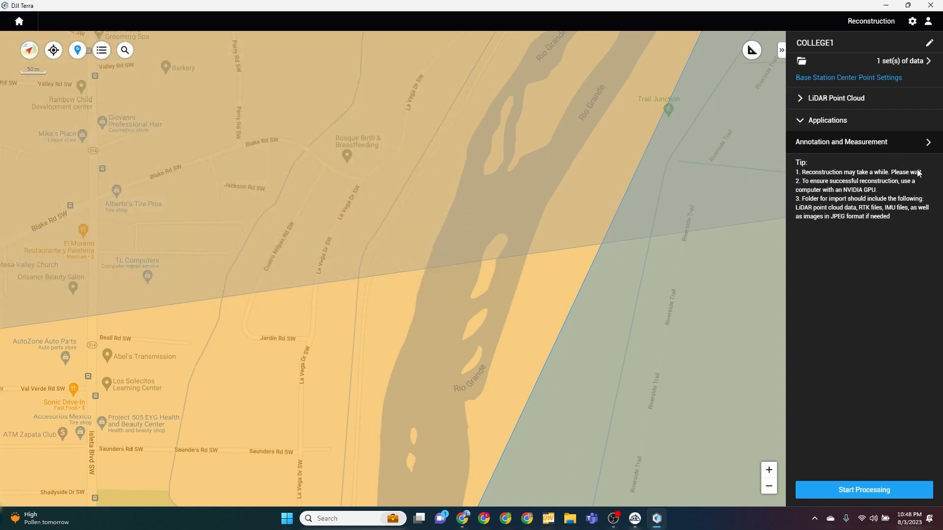
# In the advanced LiDAR point cloud settings, set the horizontal datum to NAD83 / New Mexico West and the geoid to NAVD88 height (ftUS)
pyautogui.click(800, 101)
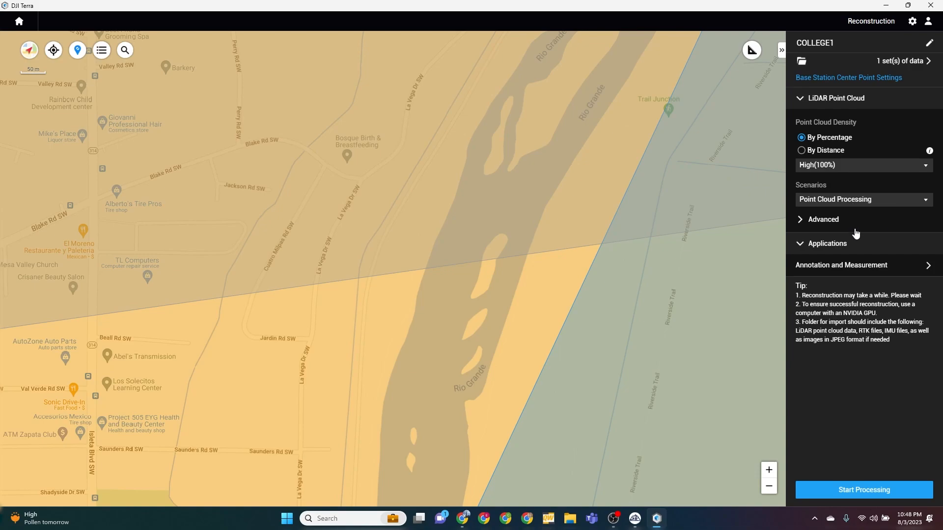
pyautogui.click(801, 219)
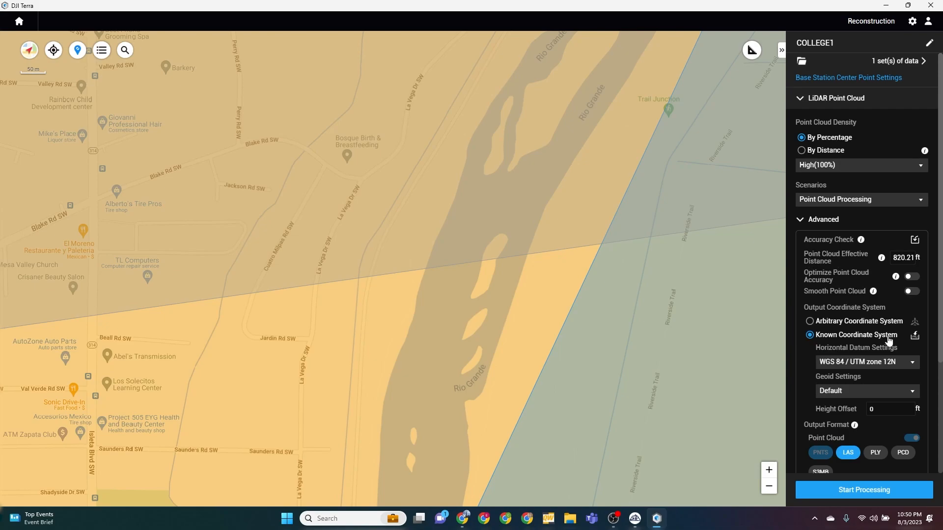
pyautogui.scroll(-1, 928, 367)
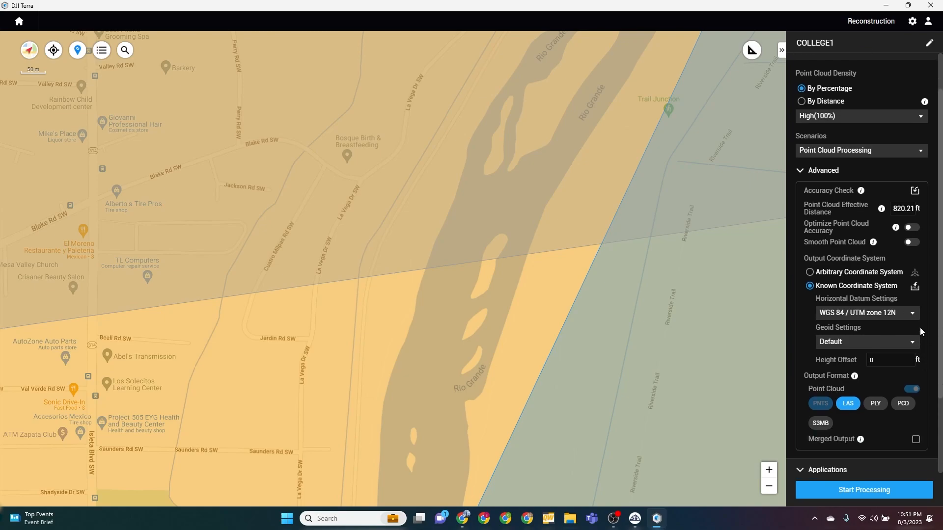
pyautogui.click(913, 314)
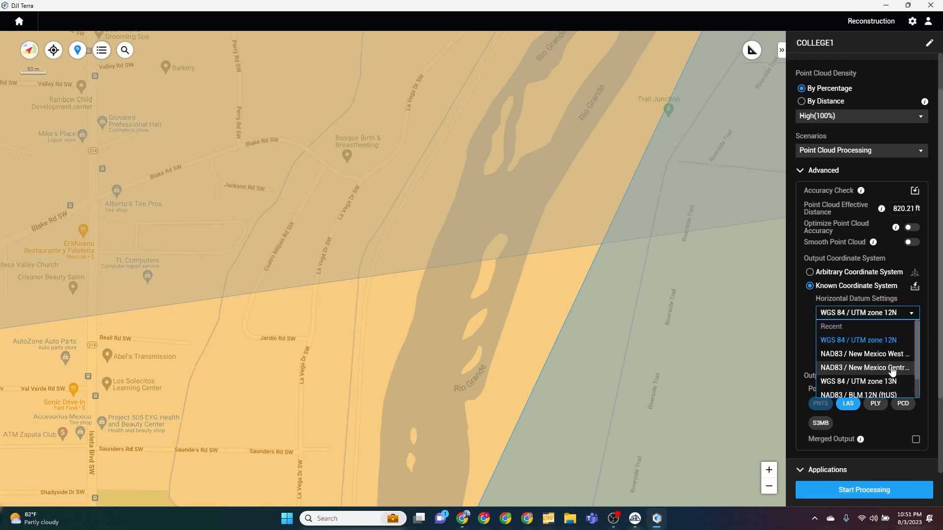
pyautogui.click(848, 357)
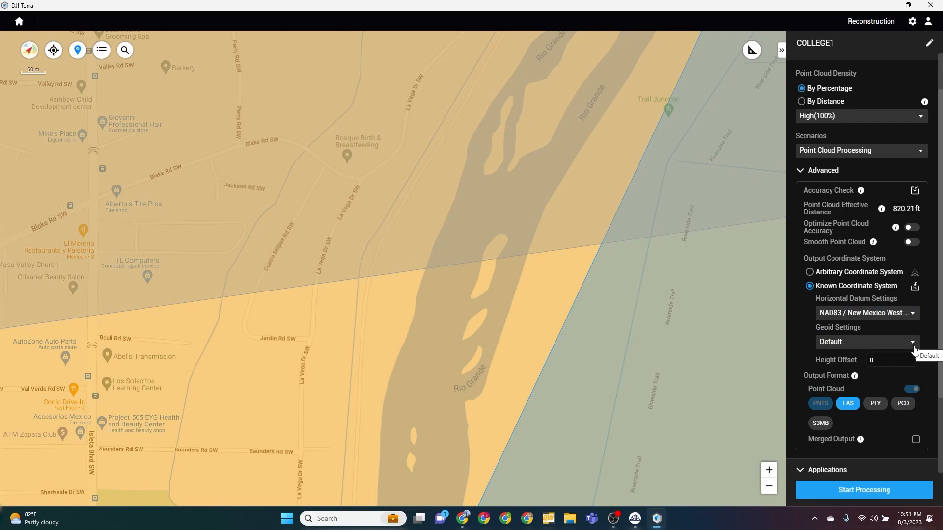
pyautogui.click(914, 344)
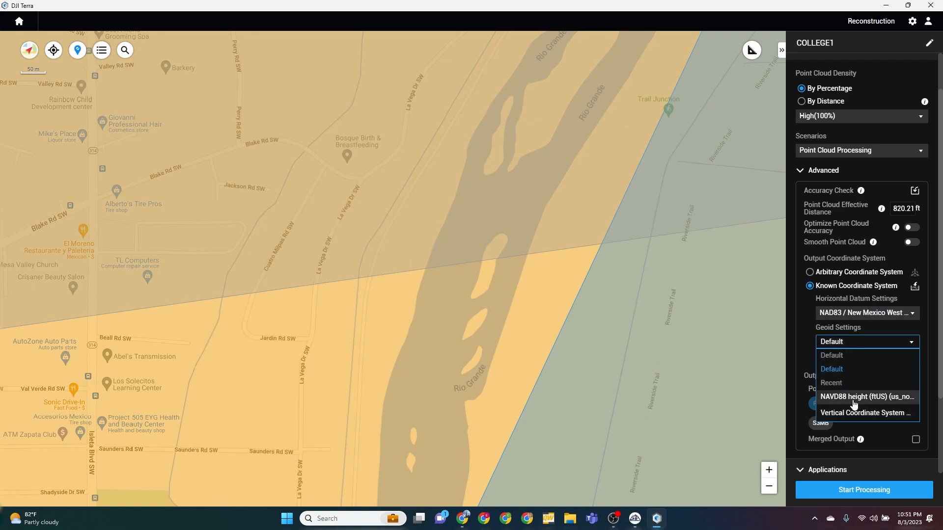
pyautogui.click(835, 398)
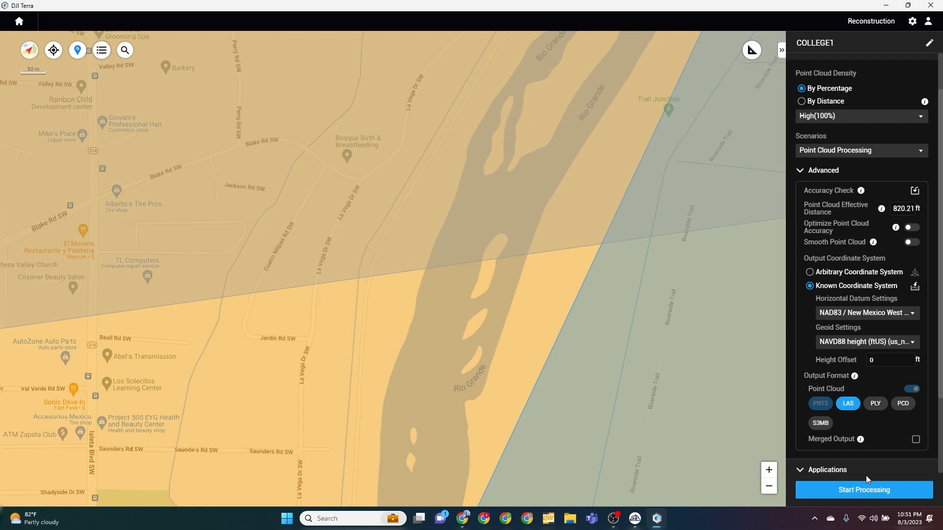
# Process the COLLEGE1 point cloud and acknowledge the completed reconstruction
pyautogui.scroll(-2, 869, 474)
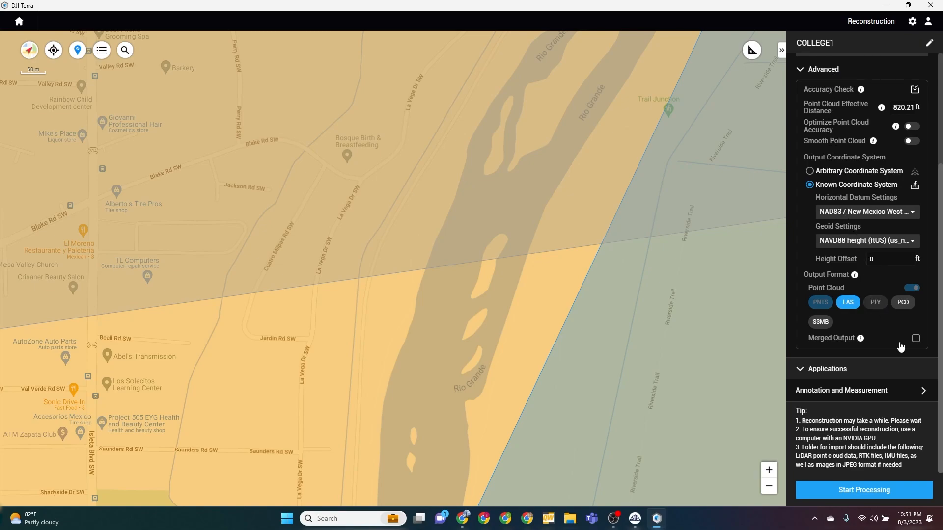
pyautogui.click(864, 490)
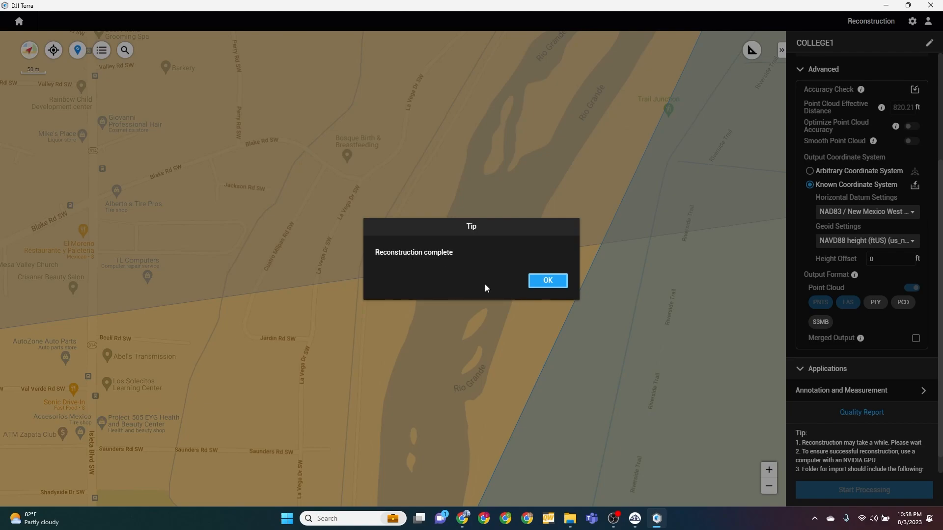
pyautogui.click(549, 281)
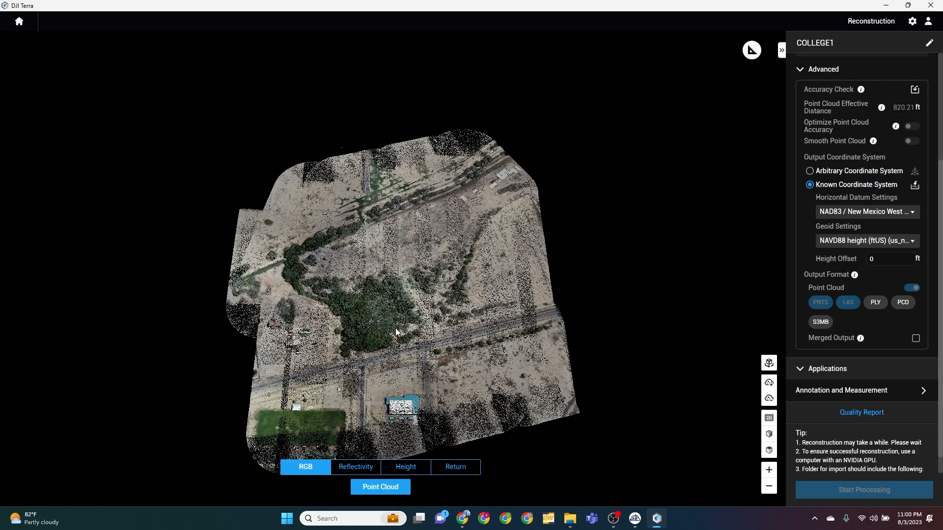
# Switch to 3Dsurvey and load the point cloud cloudfcf0fd5bd62343c0 from the COLLEGE1 mission's lidars/terra_las folder under Documents/DJI/DJITerra
pyautogui.moveTo(635, 522)
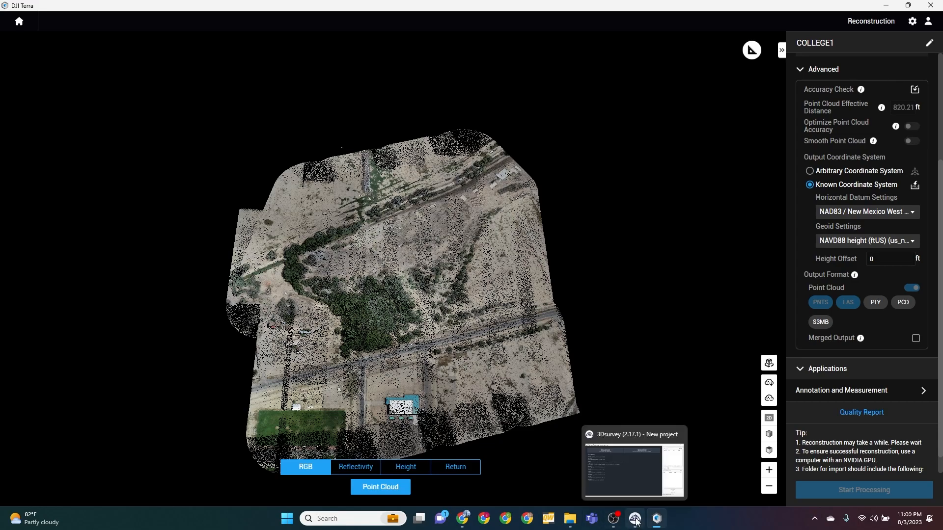
pyautogui.click(635, 520)
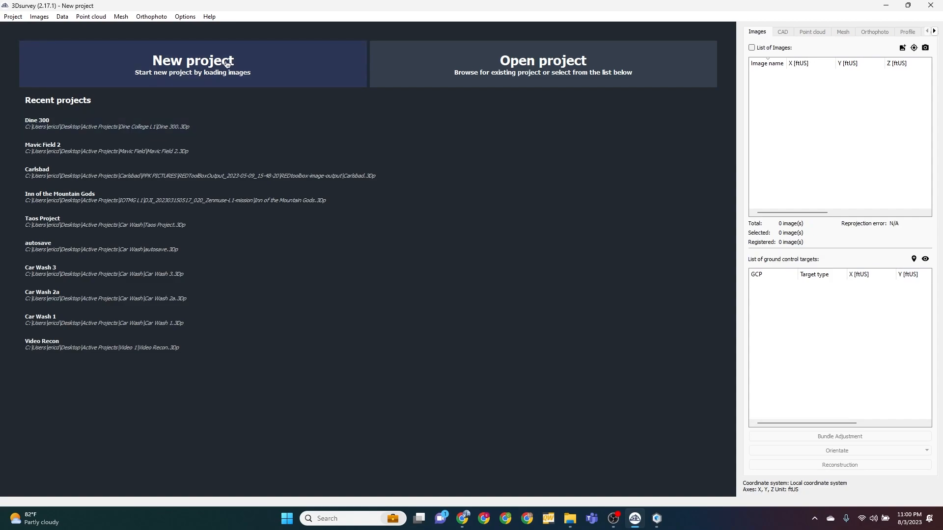
pyautogui.click(91, 16)
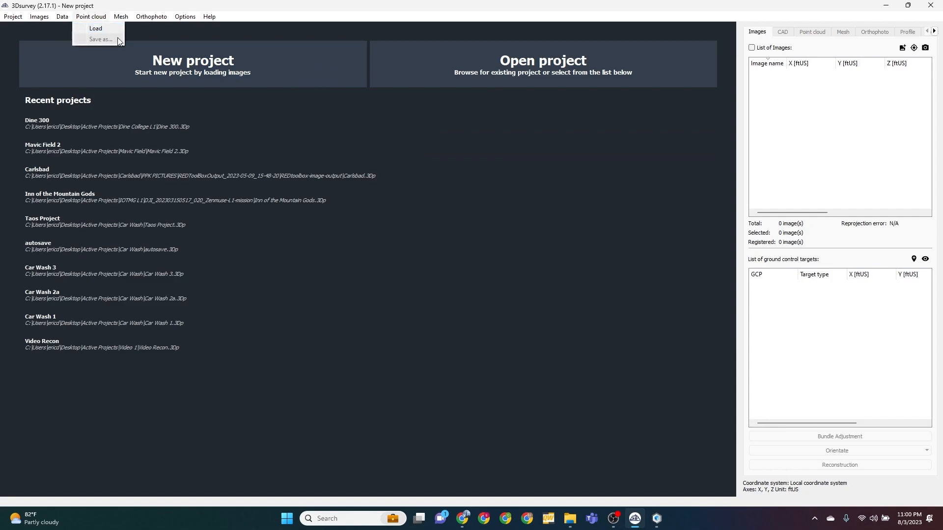
pyautogui.click(98, 28)
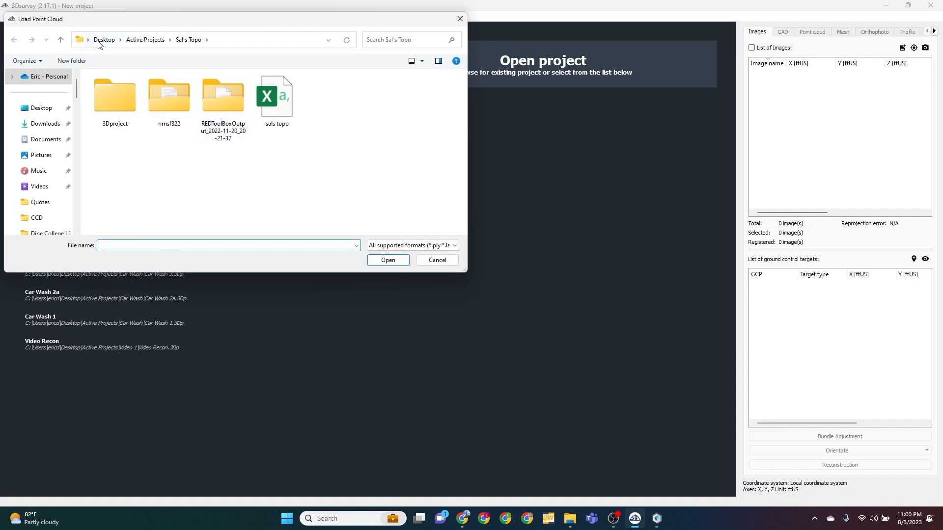
pyautogui.click(40, 142)
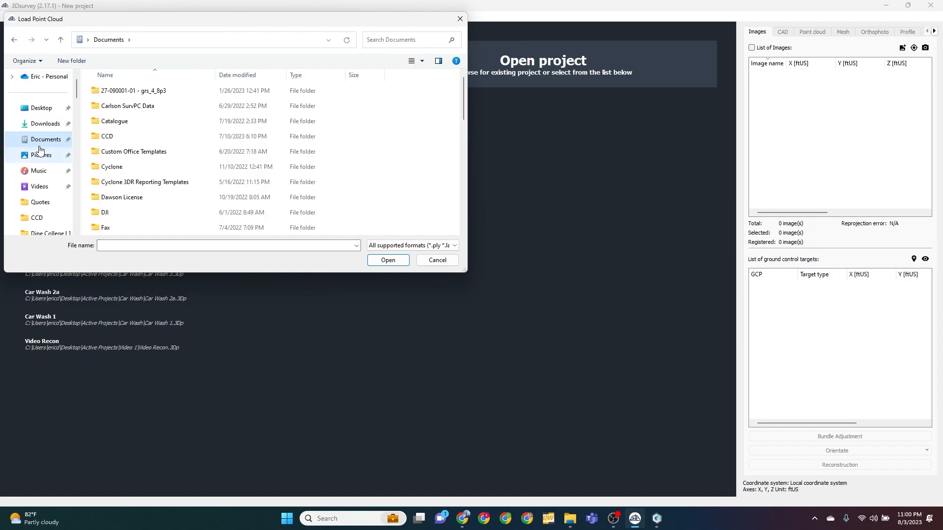
pyautogui.doubleClick(104, 216)
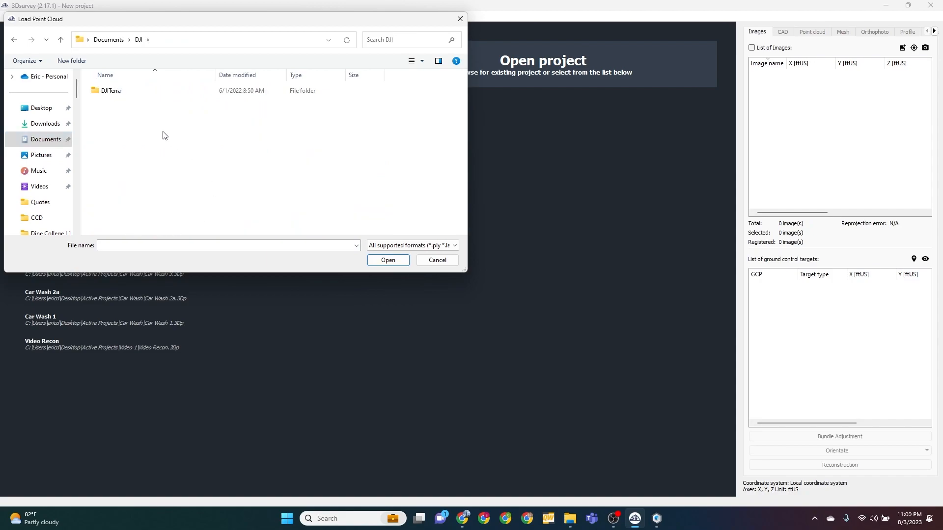
pyautogui.doubleClick(116, 92)
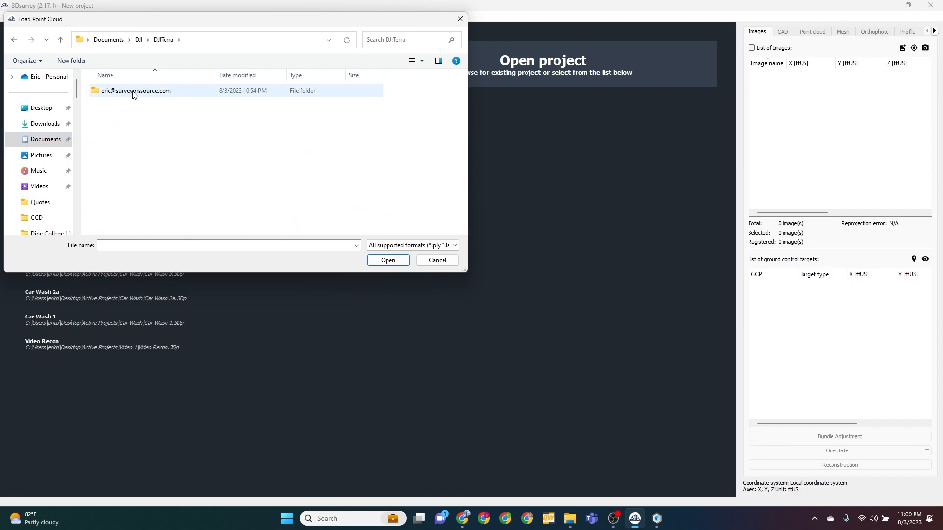
pyautogui.doubleClick(139, 96)
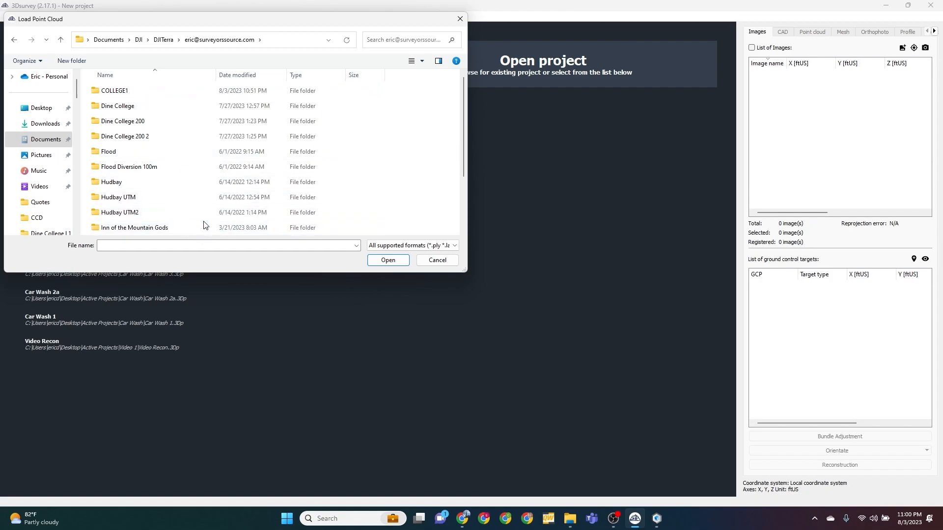
pyautogui.doubleClick(109, 91)
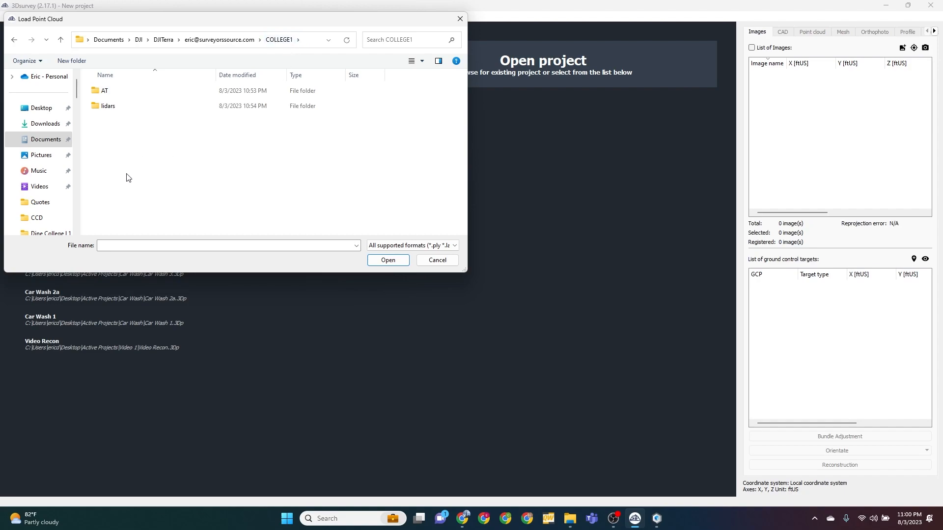
pyautogui.doubleClick(105, 107)
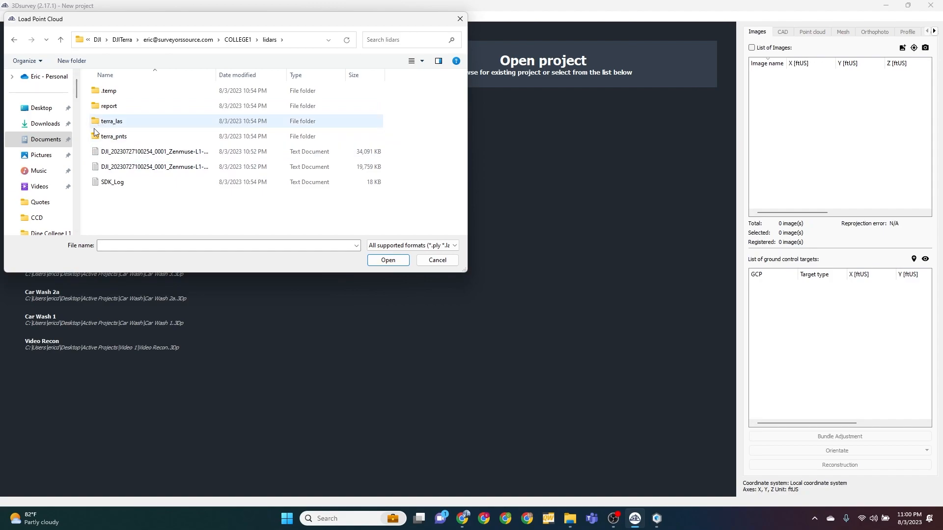
pyautogui.doubleClick(111, 122)
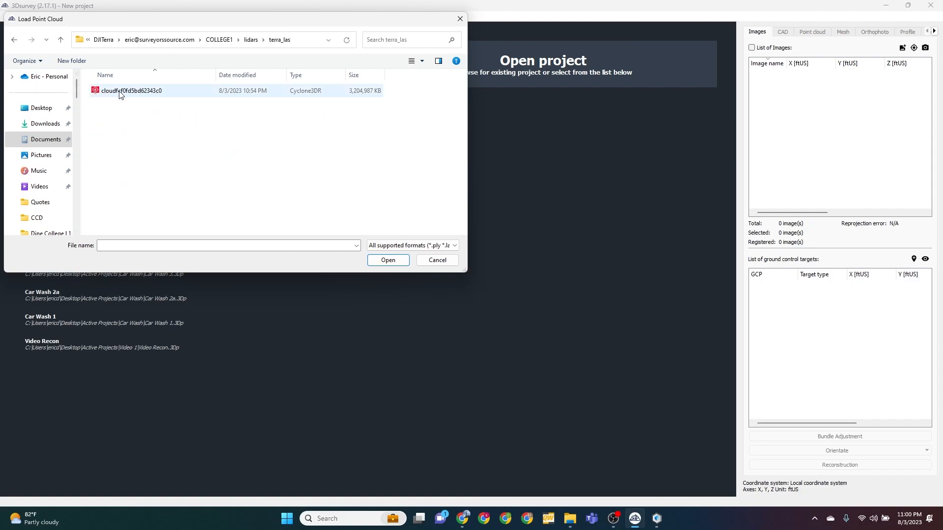
pyautogui.click(105, 93)
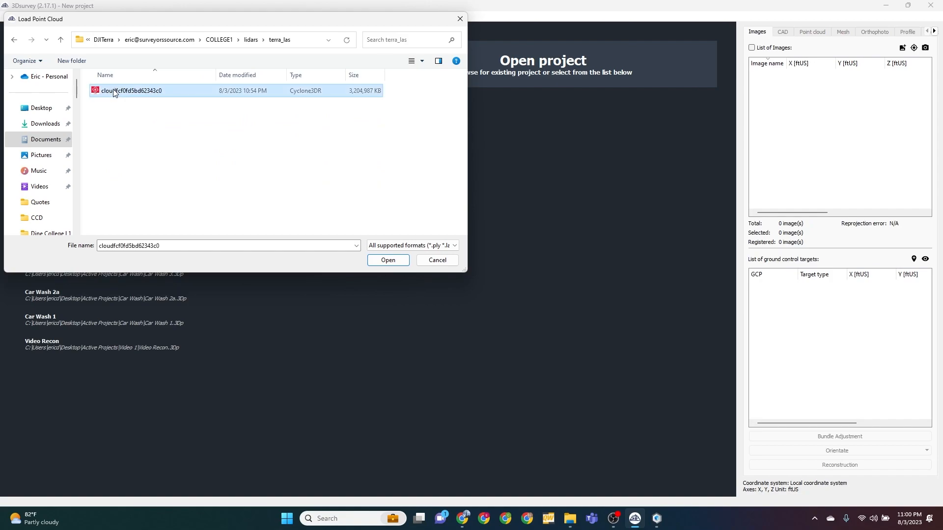
pyautogui.click(386, 260)
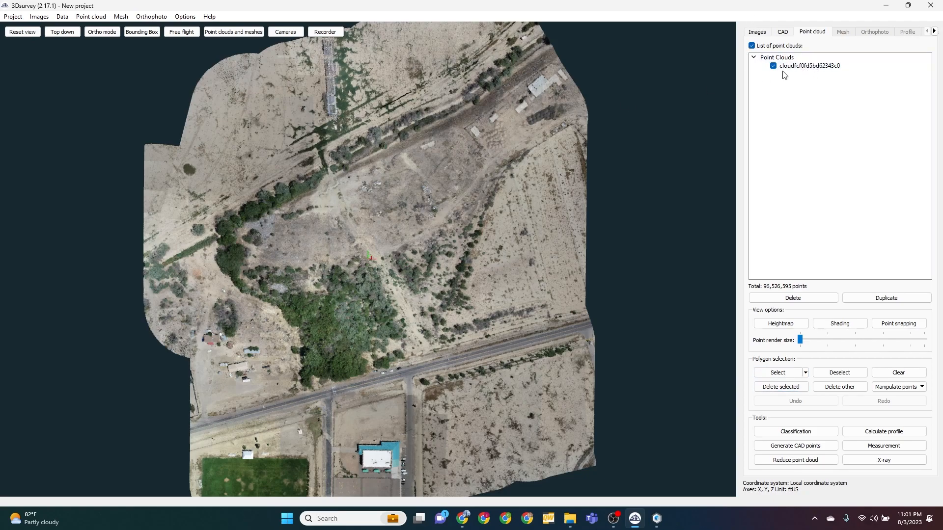
# Duplicate the loaded point cloud cloudfcf0fd5bd62343c0
pyautogui.click(801, 68)
pyautogui.click(894, 301)
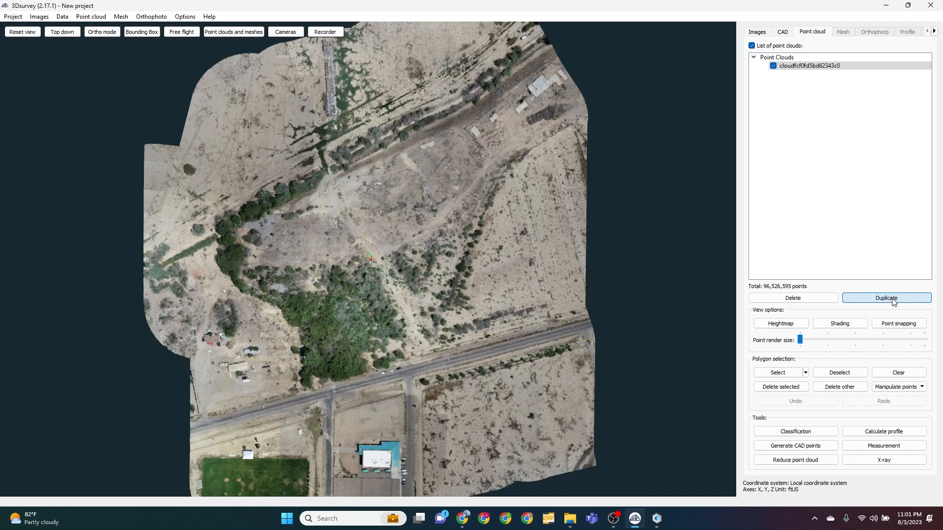
pyautogui.click(886, 298)
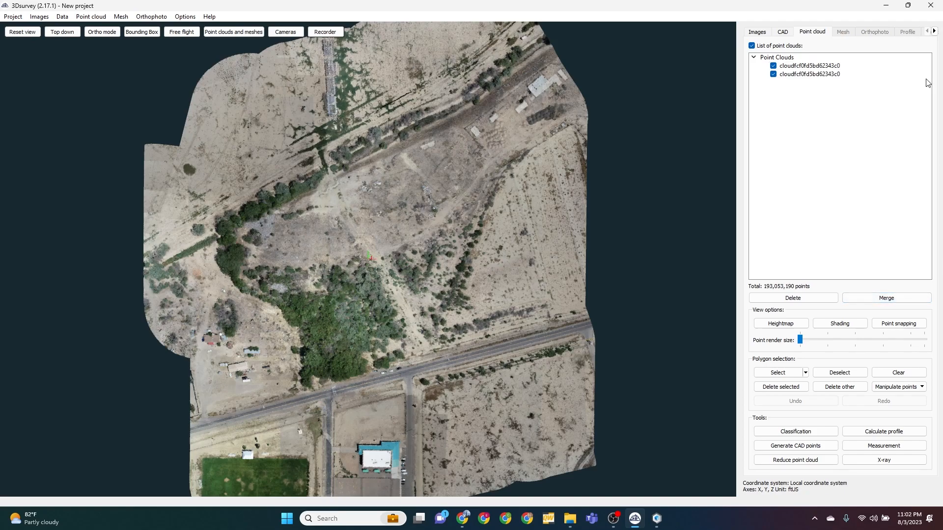
# Rename the first point cloud in the list as Raw
pyautogui.doubleClick(829, 67)
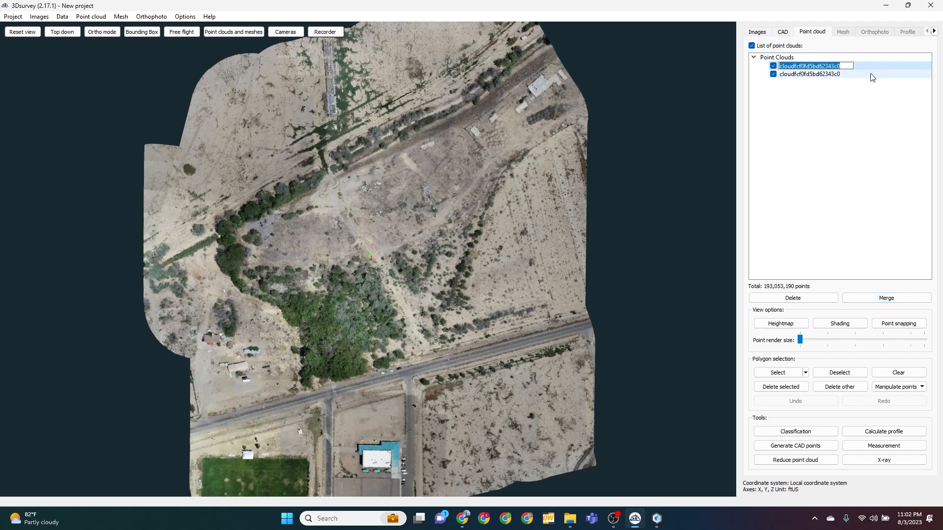
pyautogui.write('Raw')
pyautogui.press('Return')
# Rename the second point cloud in the list as Working and hide the Raw point cloud
pyautogui.click(837, 75)
pyautogui.doubleClick(836, 75)
pyautogui.write('Wo')
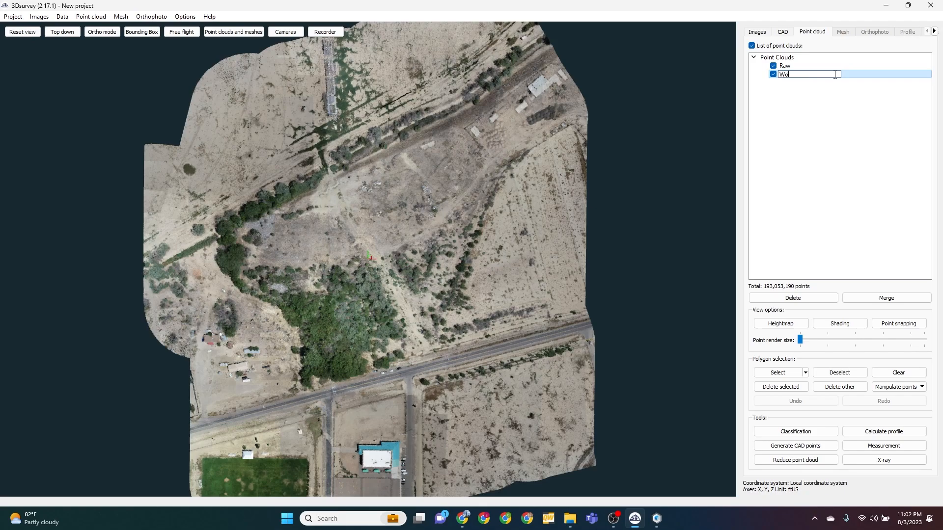
pyautogui.write('rking')
pyautogui.press('Return')
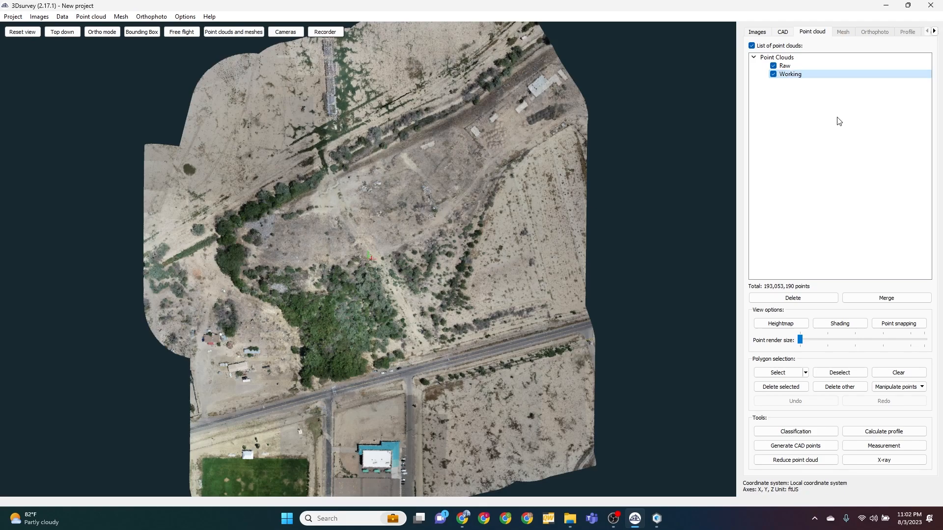
pyautogui.click(774, 66)
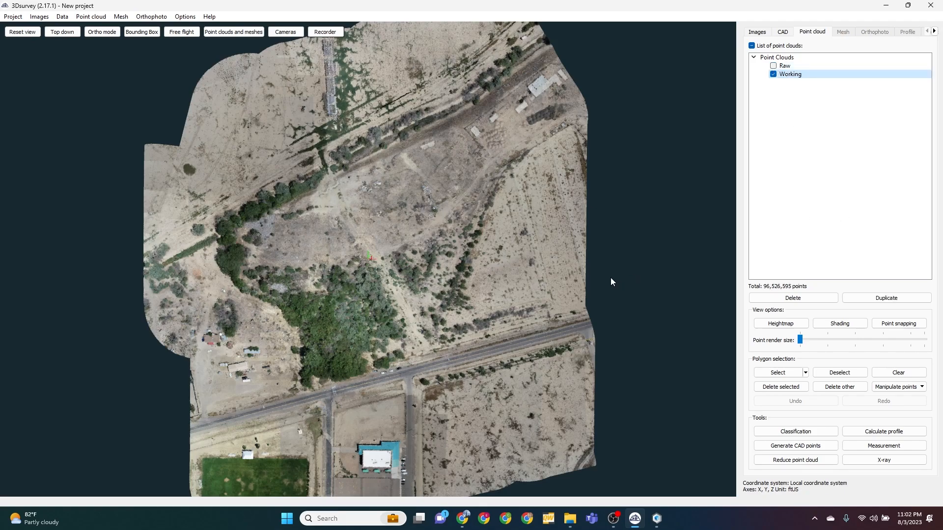
# Select the central site north of the main road, including its tree line, with a polygon and delete all points outside it
pyautogui.click(781, 323)
pyautogui.click(781, 374)
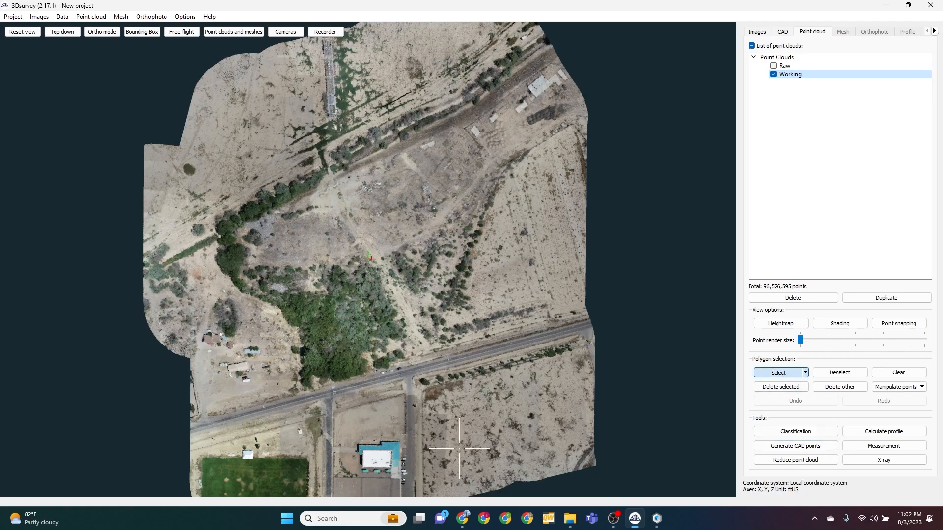
pyautogui.click(257, 426)
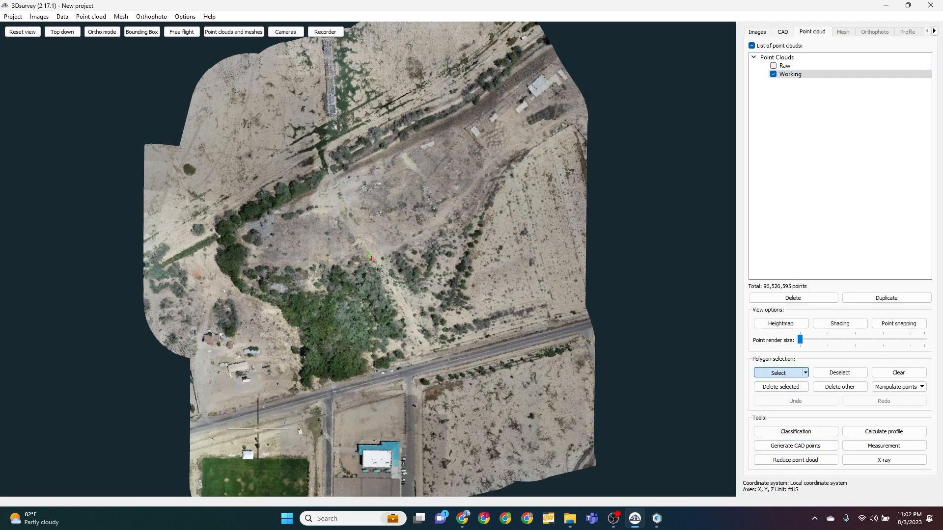
pyautogui.click(175, 200)
pyautogui.click(306, 140)
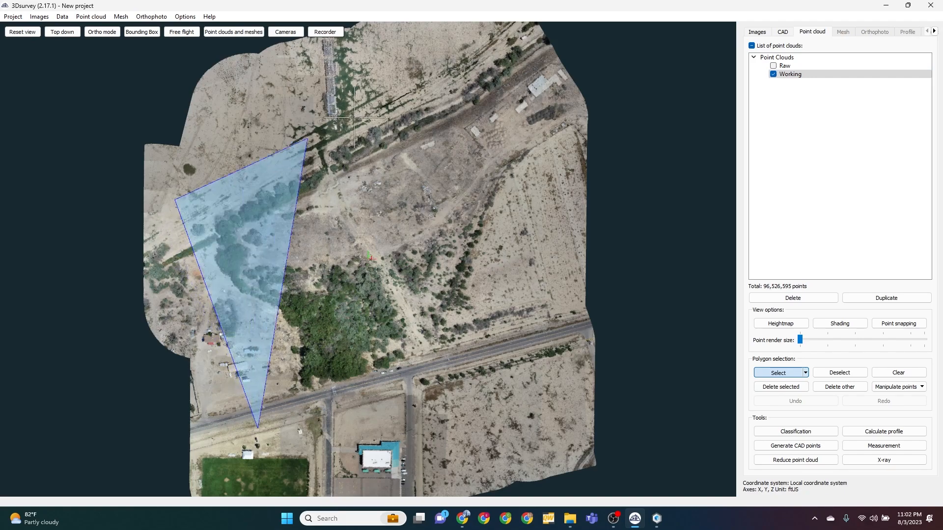
pyautogui.click(465, 44)
pyautogui.click(523, 162)
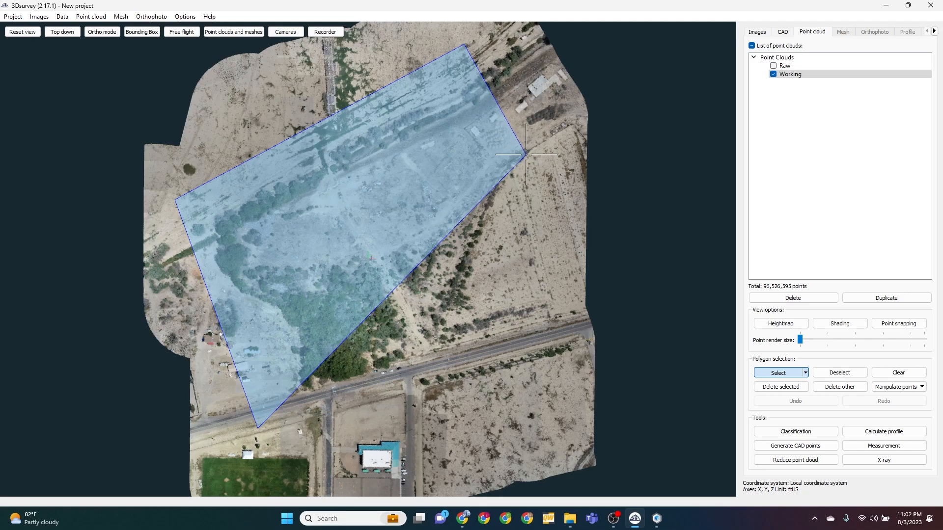
pyautogui.click(519, 310)
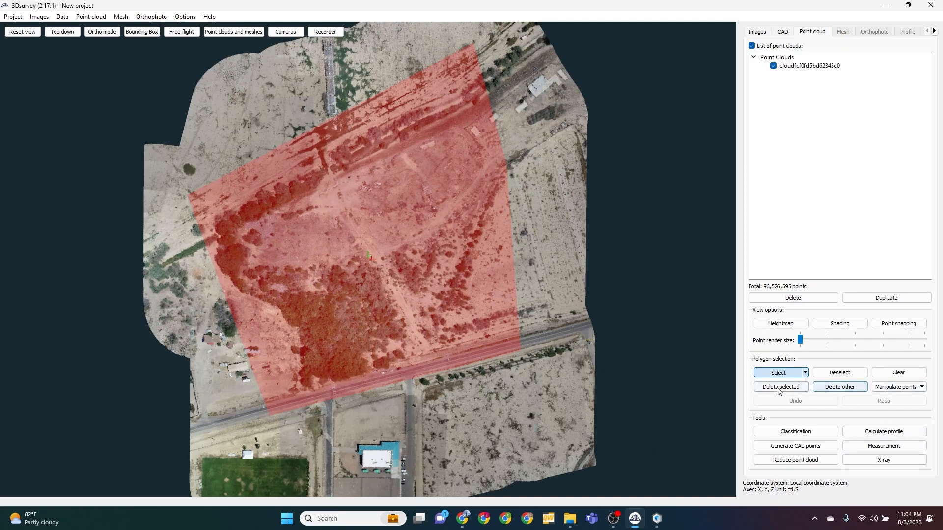
pyautogui.click(840, 388)
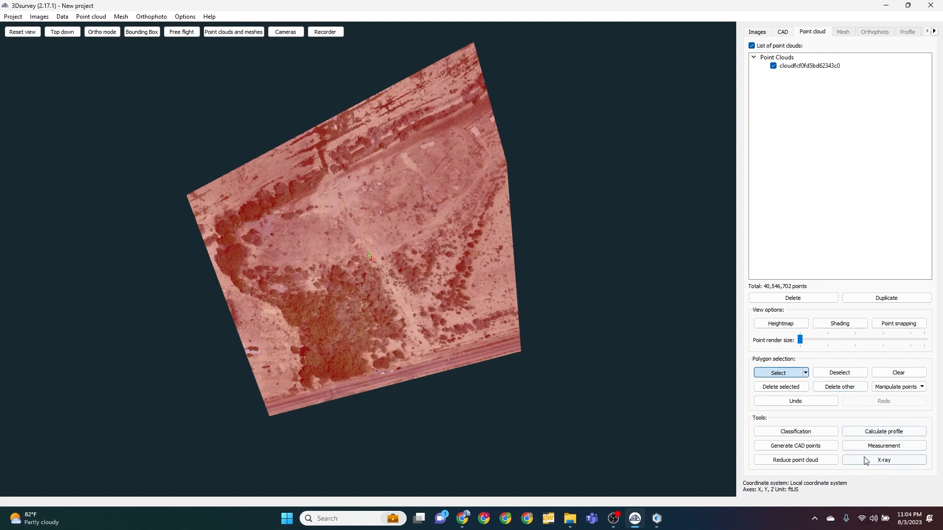
# Classify the cropped cloud as a laser-scanning (LIDAR) cloud, seeding the terrain from the open ground near its centre, and delete the non-ground points
pyautogui.click(796, 432)
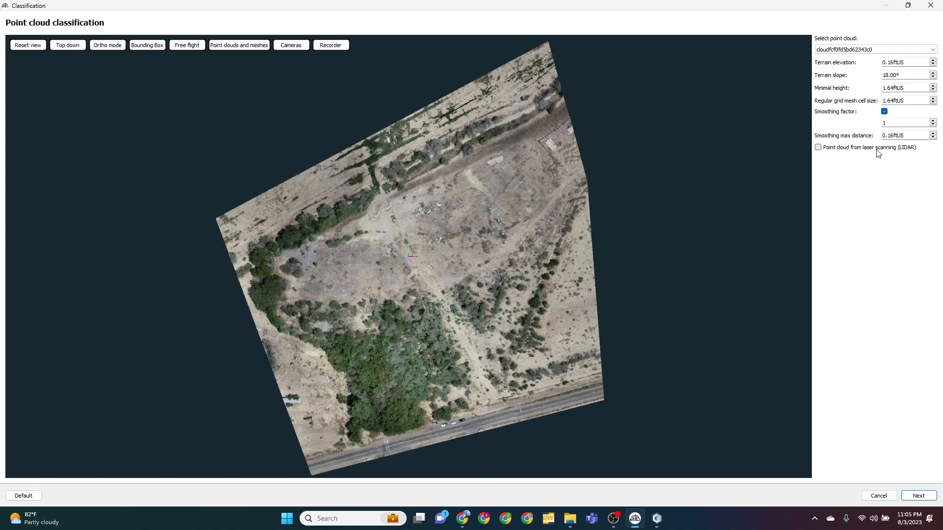
pyautogui.click(818, 148)
pyautogui.click(921, 497)
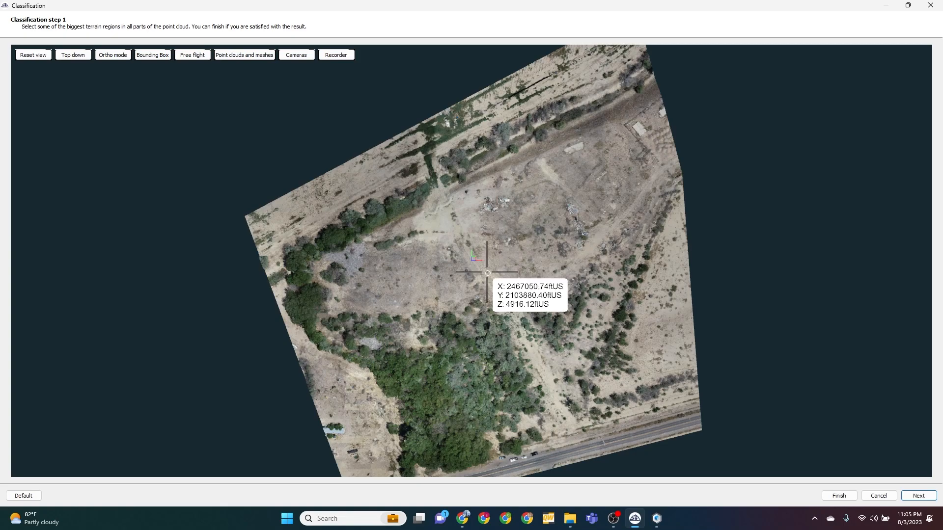
pyautogui.click(488, 273)
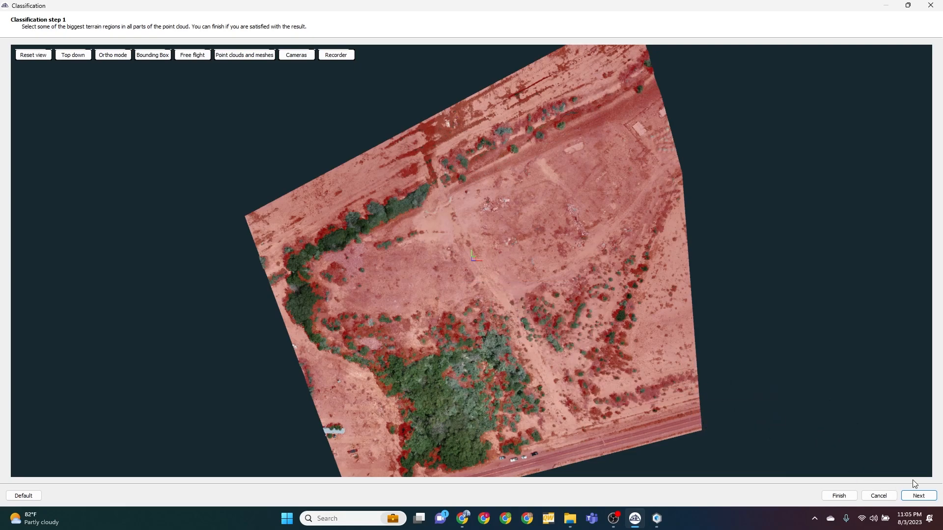
pyautogui.click(924, 498)
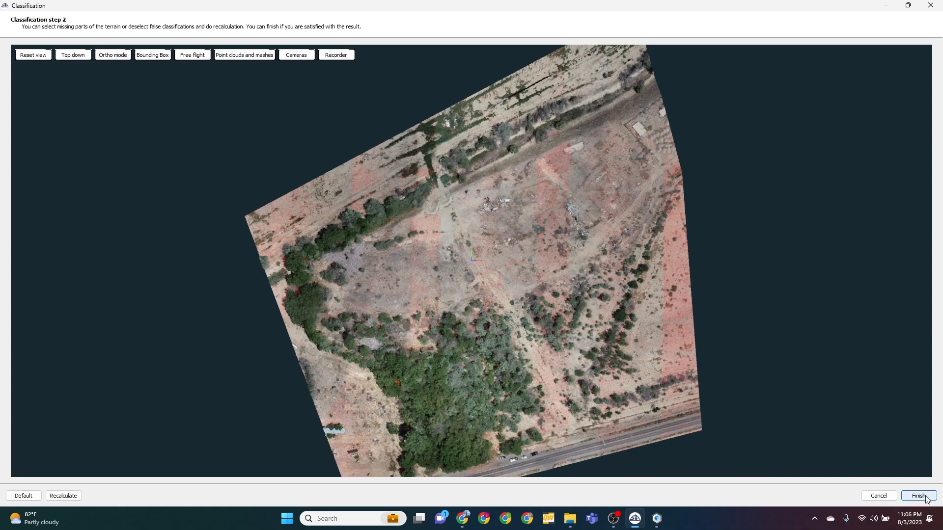
pyautogui.click(919, 496)
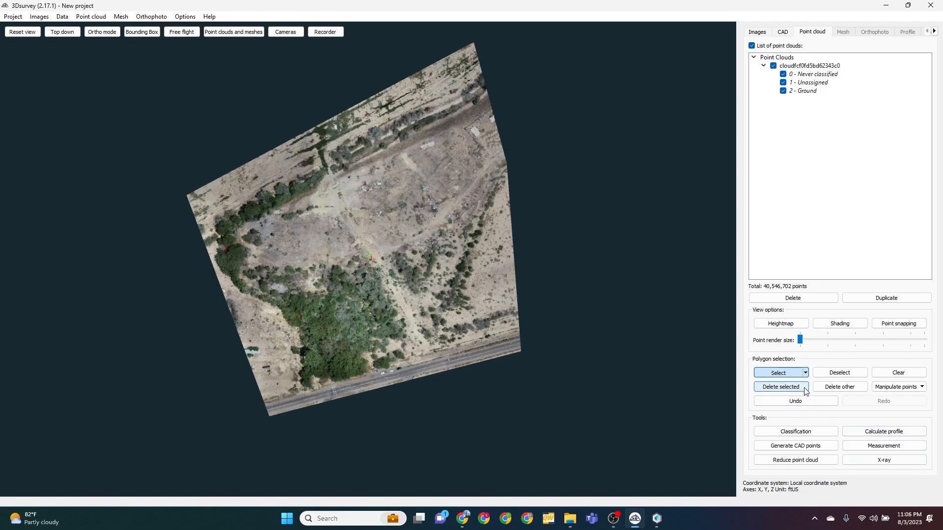
pyautogui.click(844, 388)
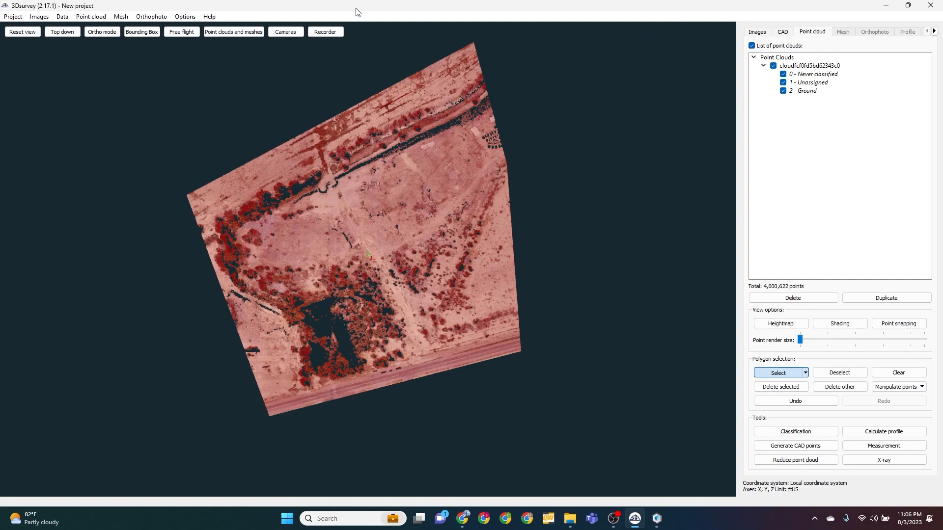
# Calculate a regular grid mesh from the Ground class only, with 1.00 ftUS cells, Optimized hole filling and 1-cell smoothing
pyautogui.click(122, 20)
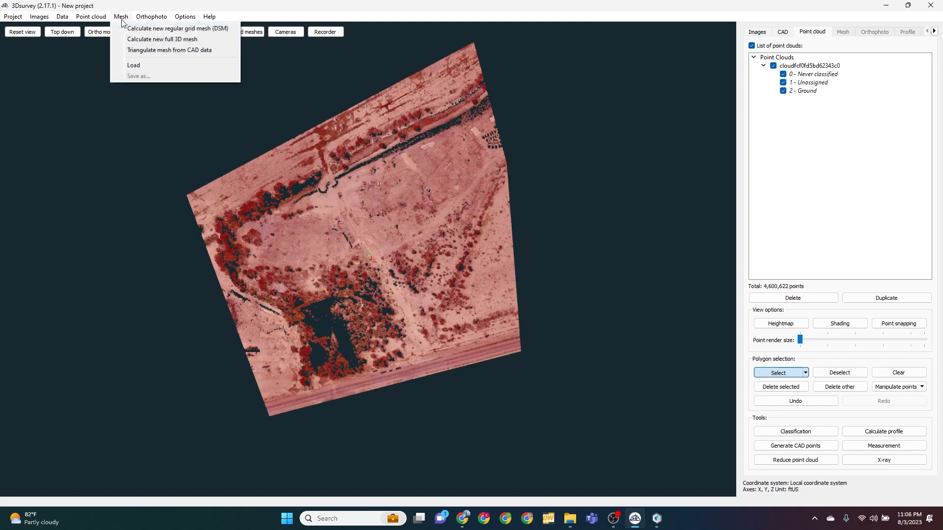
pyautogui.click(172, 30)
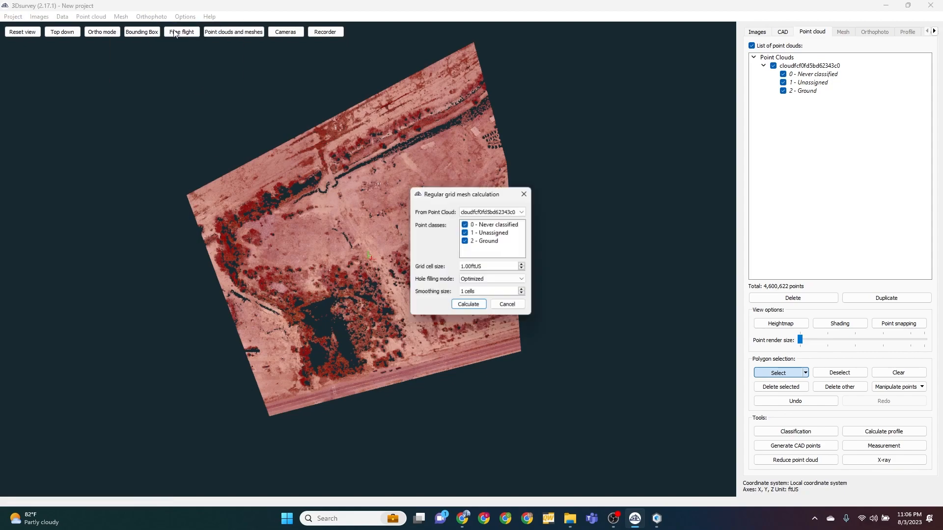
pyautogui.click(466, 233)
pyautogui.click(465, 224)
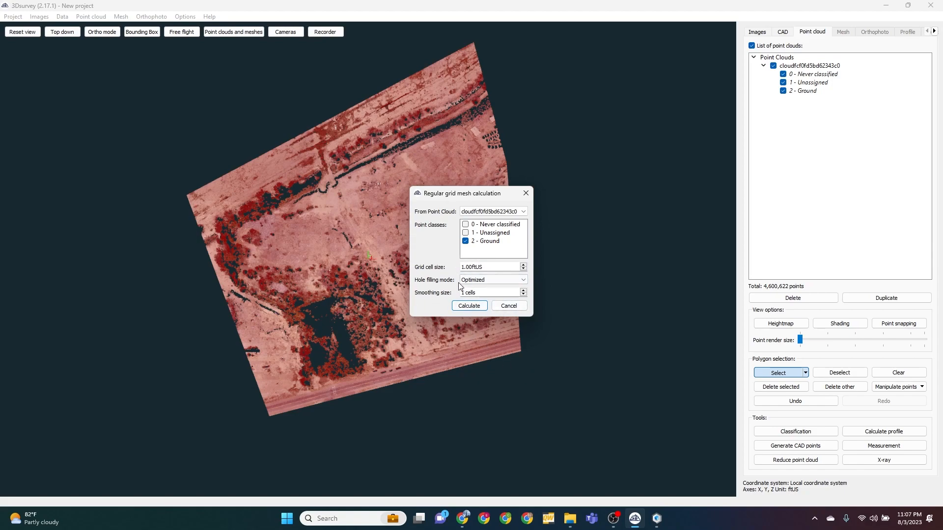
pyautogui.click(470, 307)
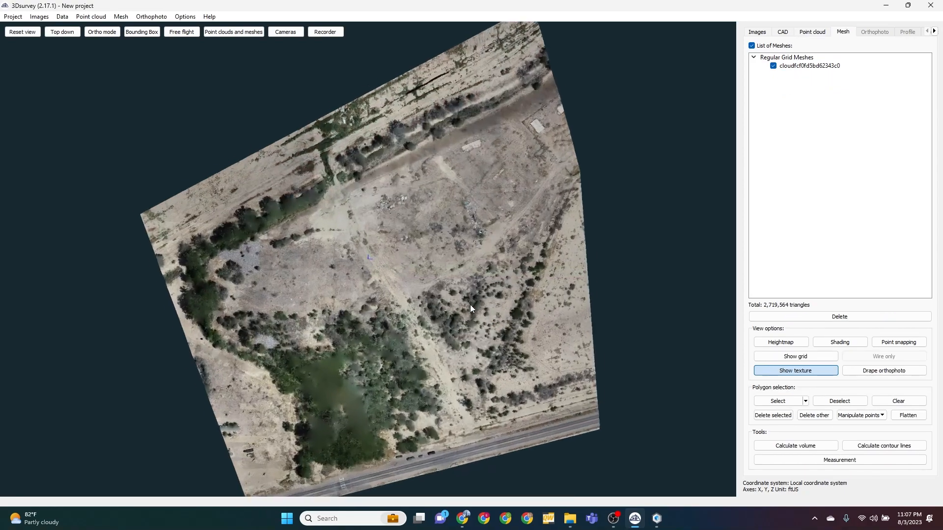
# Turn off the mesh texture and display the regular grid mesh as a heightmap
pyautogui.scroll(-3, 382, 311)
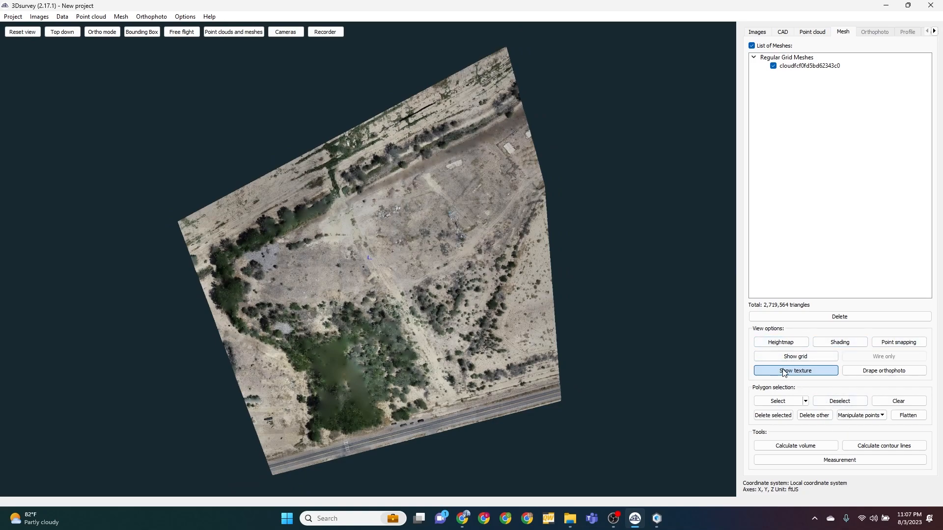
pyautogui.click(768, 356)
pyautogui.click(781, 342)
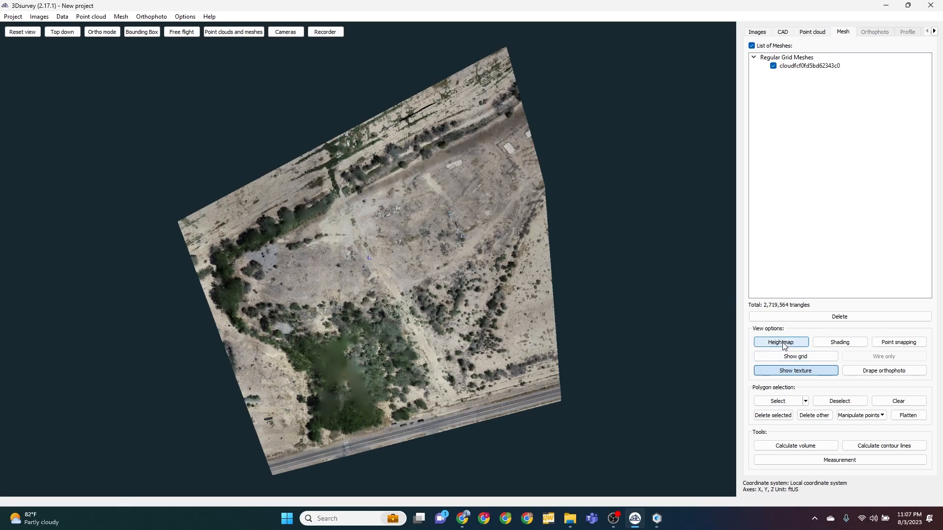
pyautogui.moveTo(404, 353); pyautogui.dragTo(382, 287)
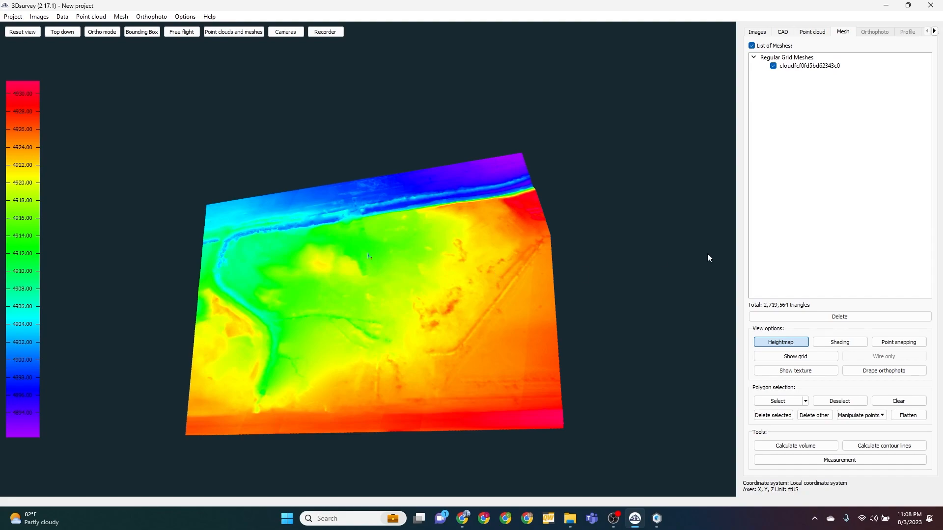
# Save the regular grid mesh to a file
pyautogui.click(120, 18)
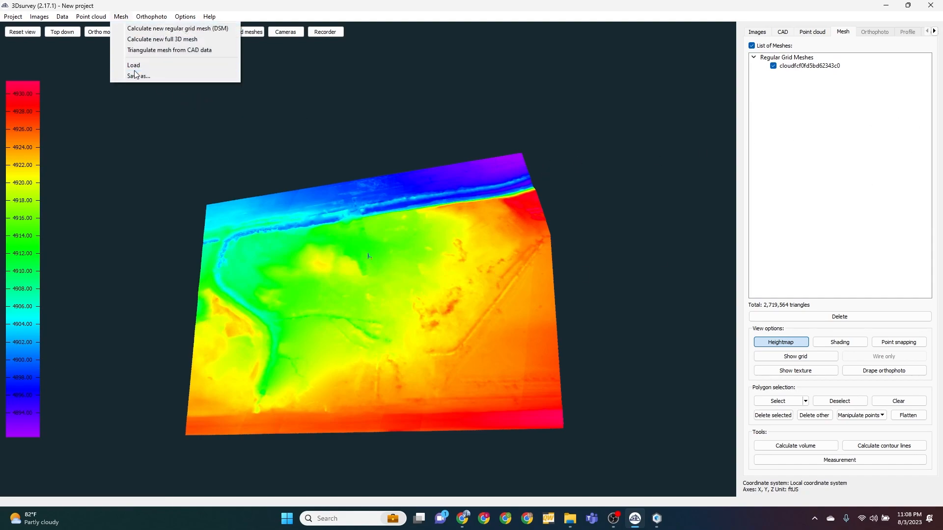